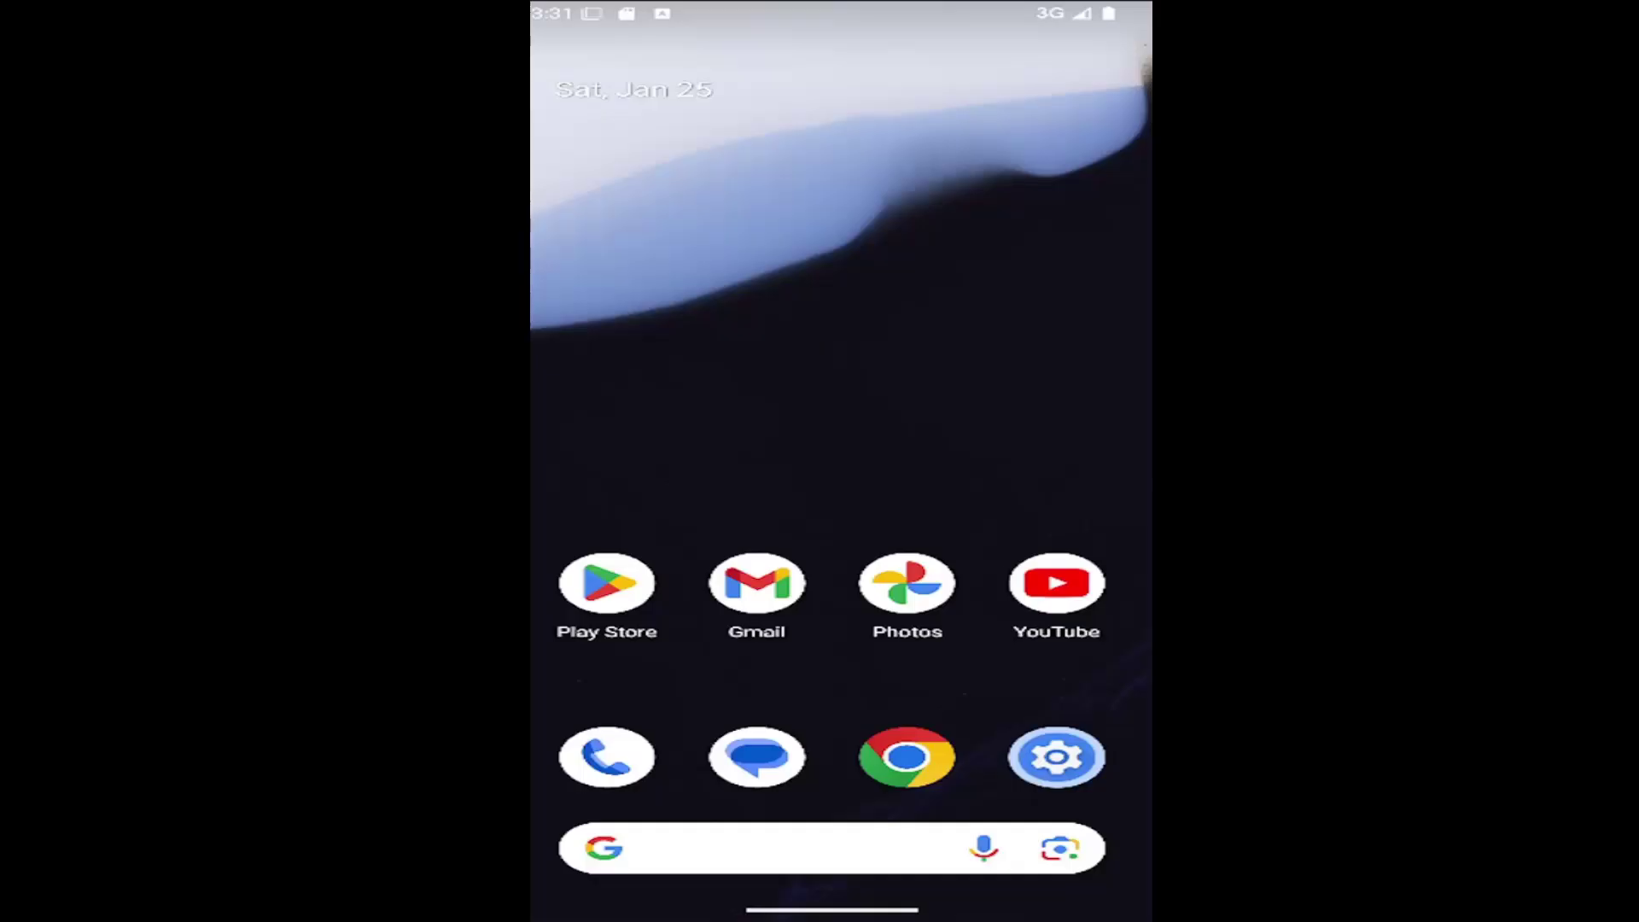
Launch Settings from the home screen's app drawer.
drag(903, 705, 860, 333)
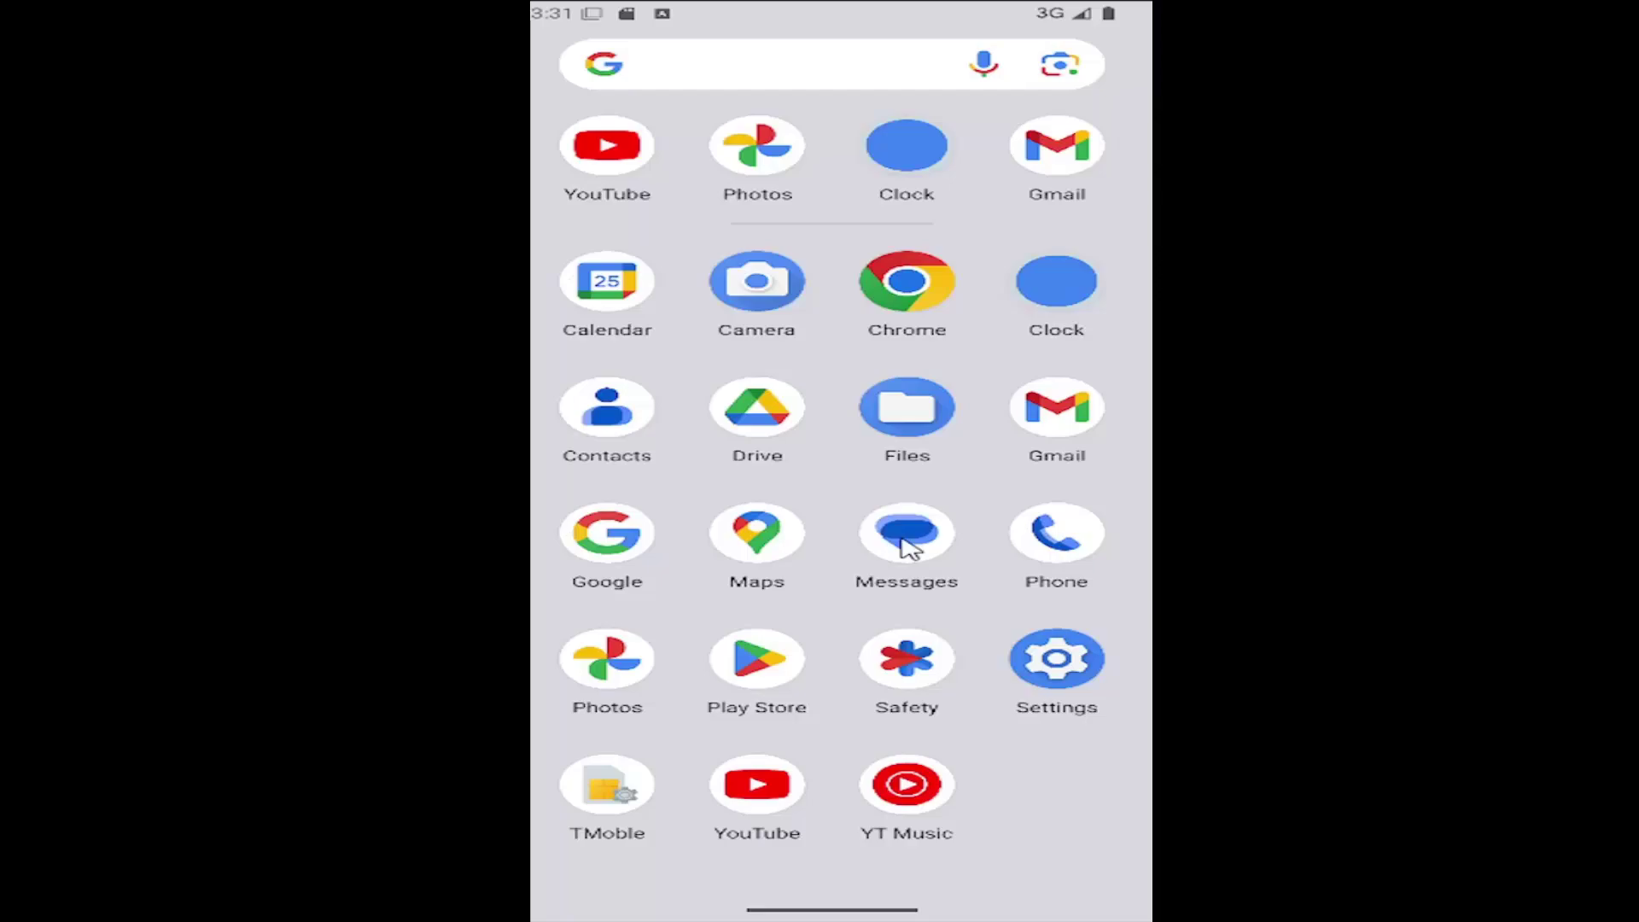
click(1057, 679)
drag(801, 765, 838, 427)
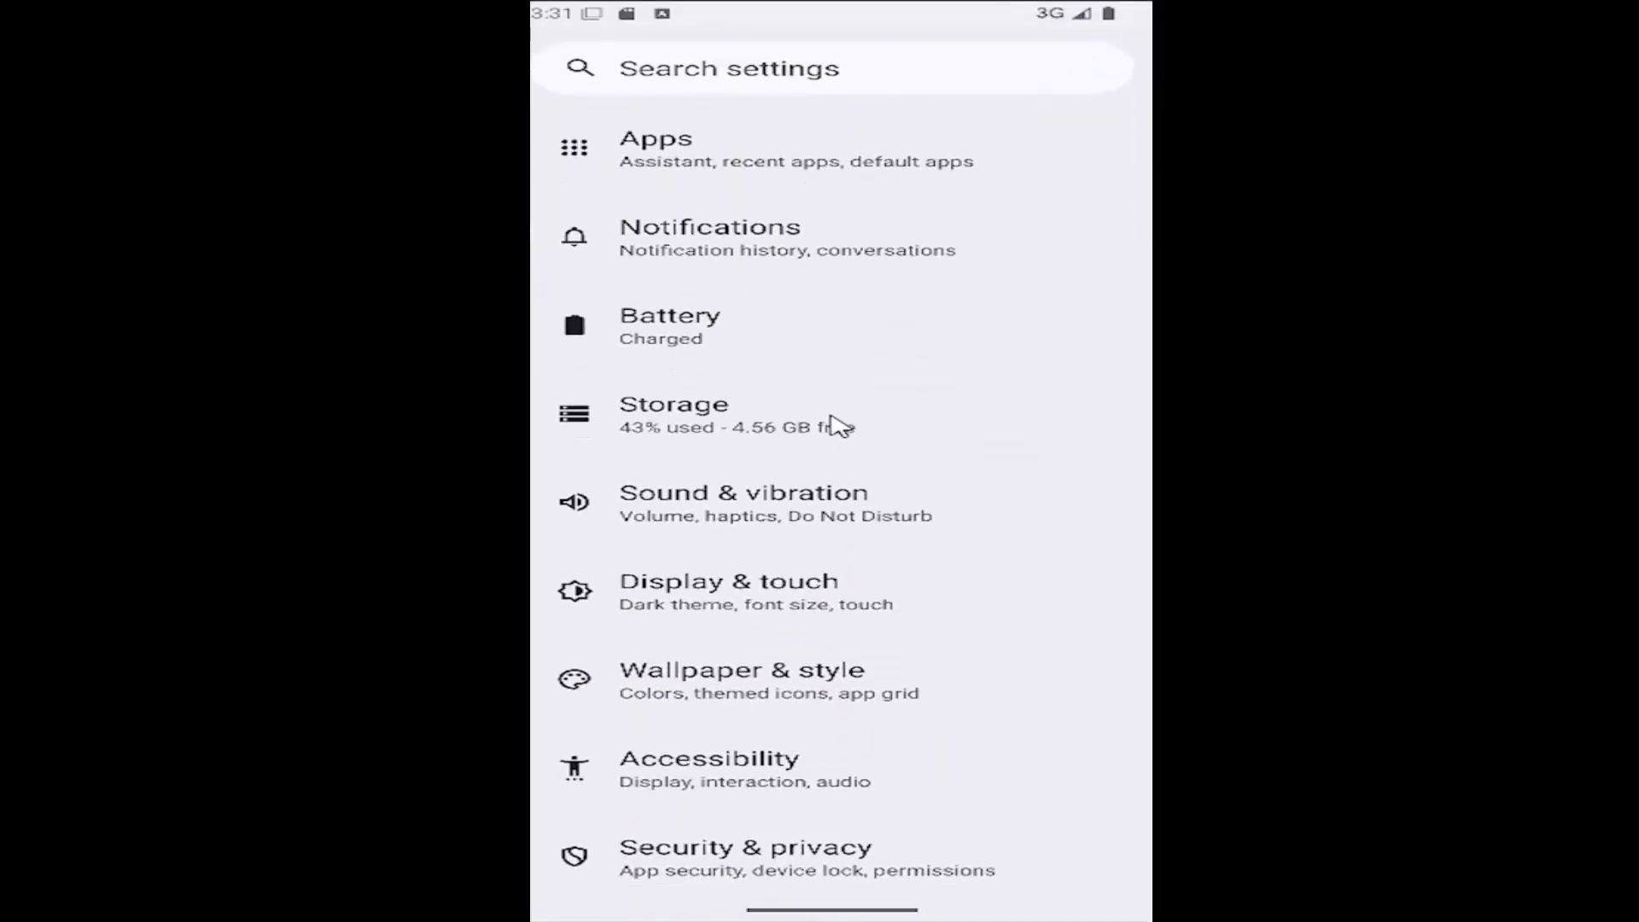
drag(791, 743, 828, 410)
drag(781, 832, 770, 447)
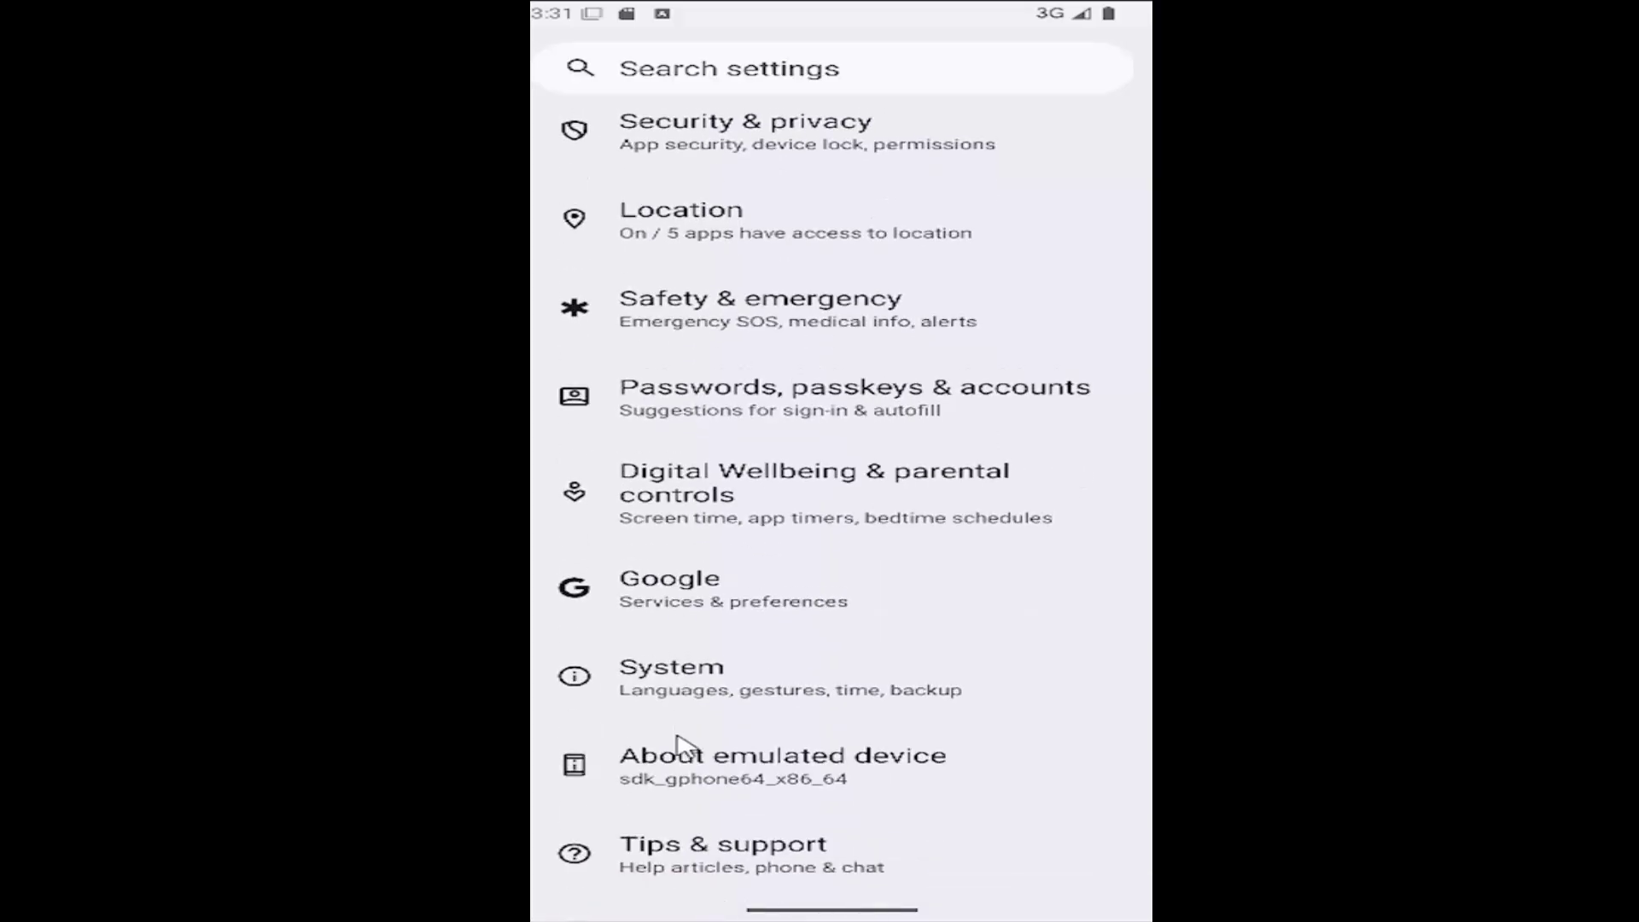
Go to System > Reset options in Settings.
click(681, 689)
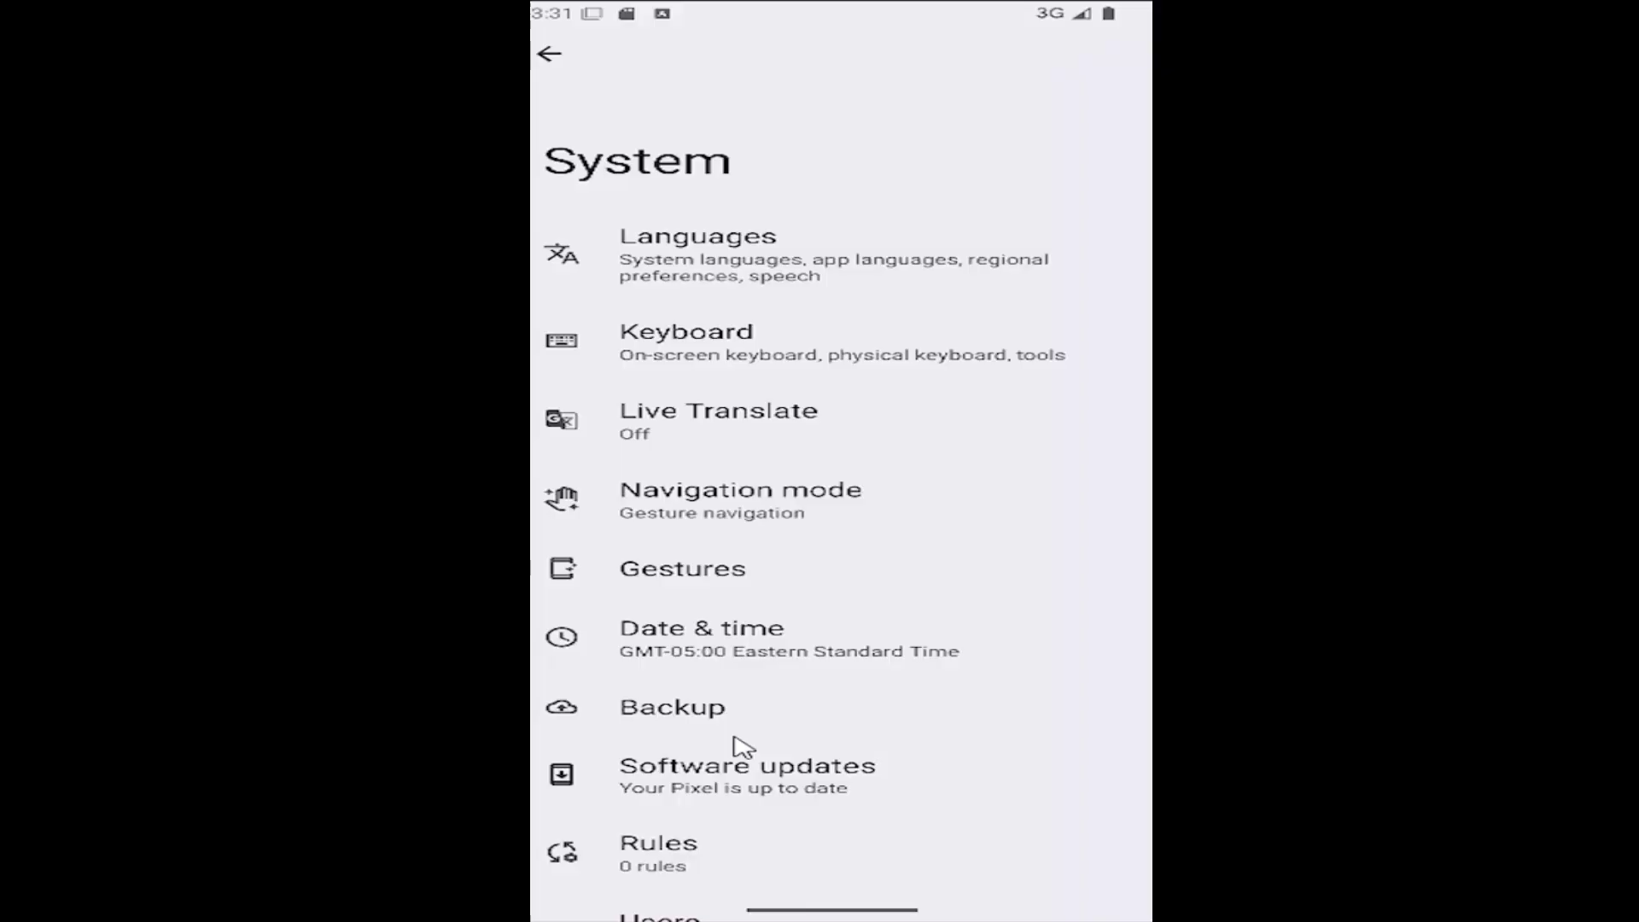
drag(739, 746, 722, 475)
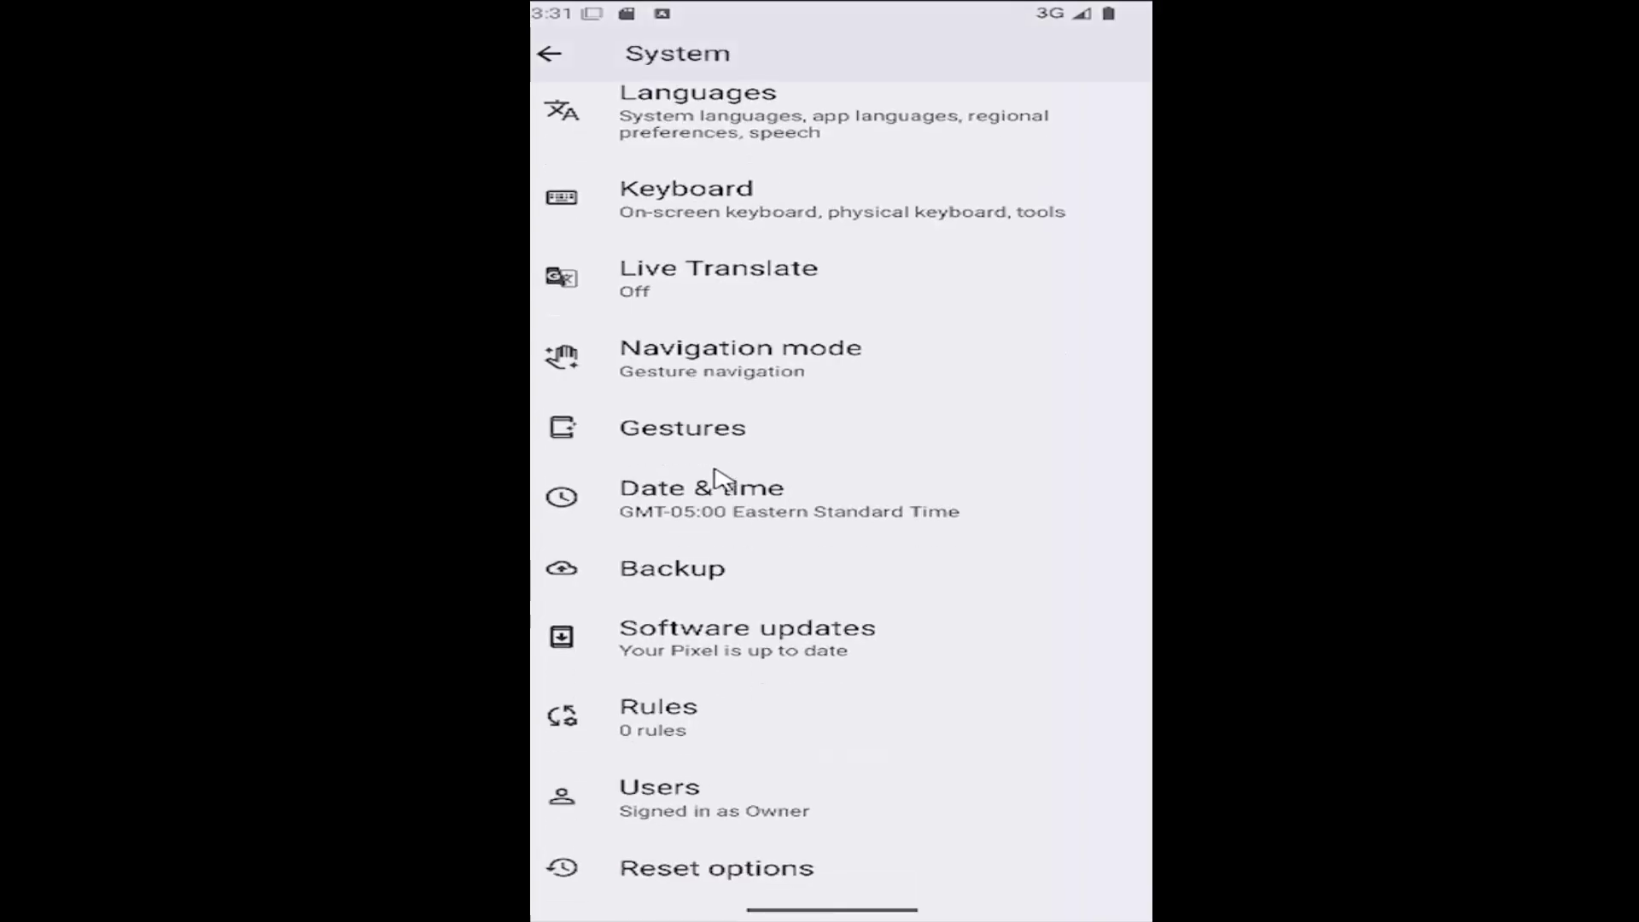
click(679, 874)
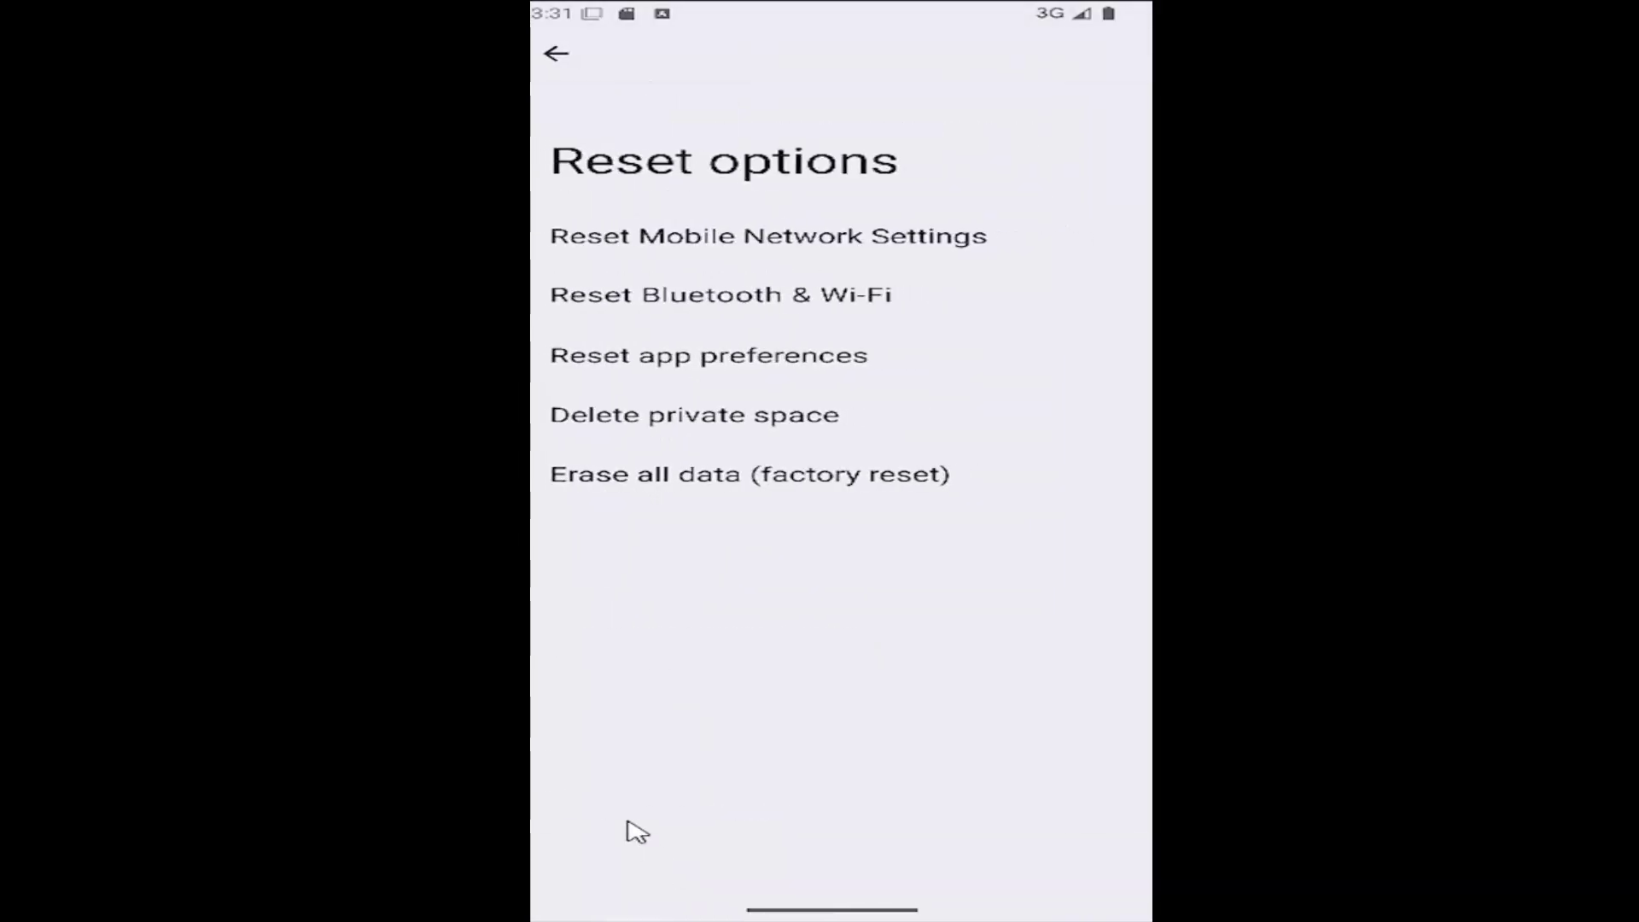
Choose Reset app preferences and confirm with Reset apps.
click(754, 364)
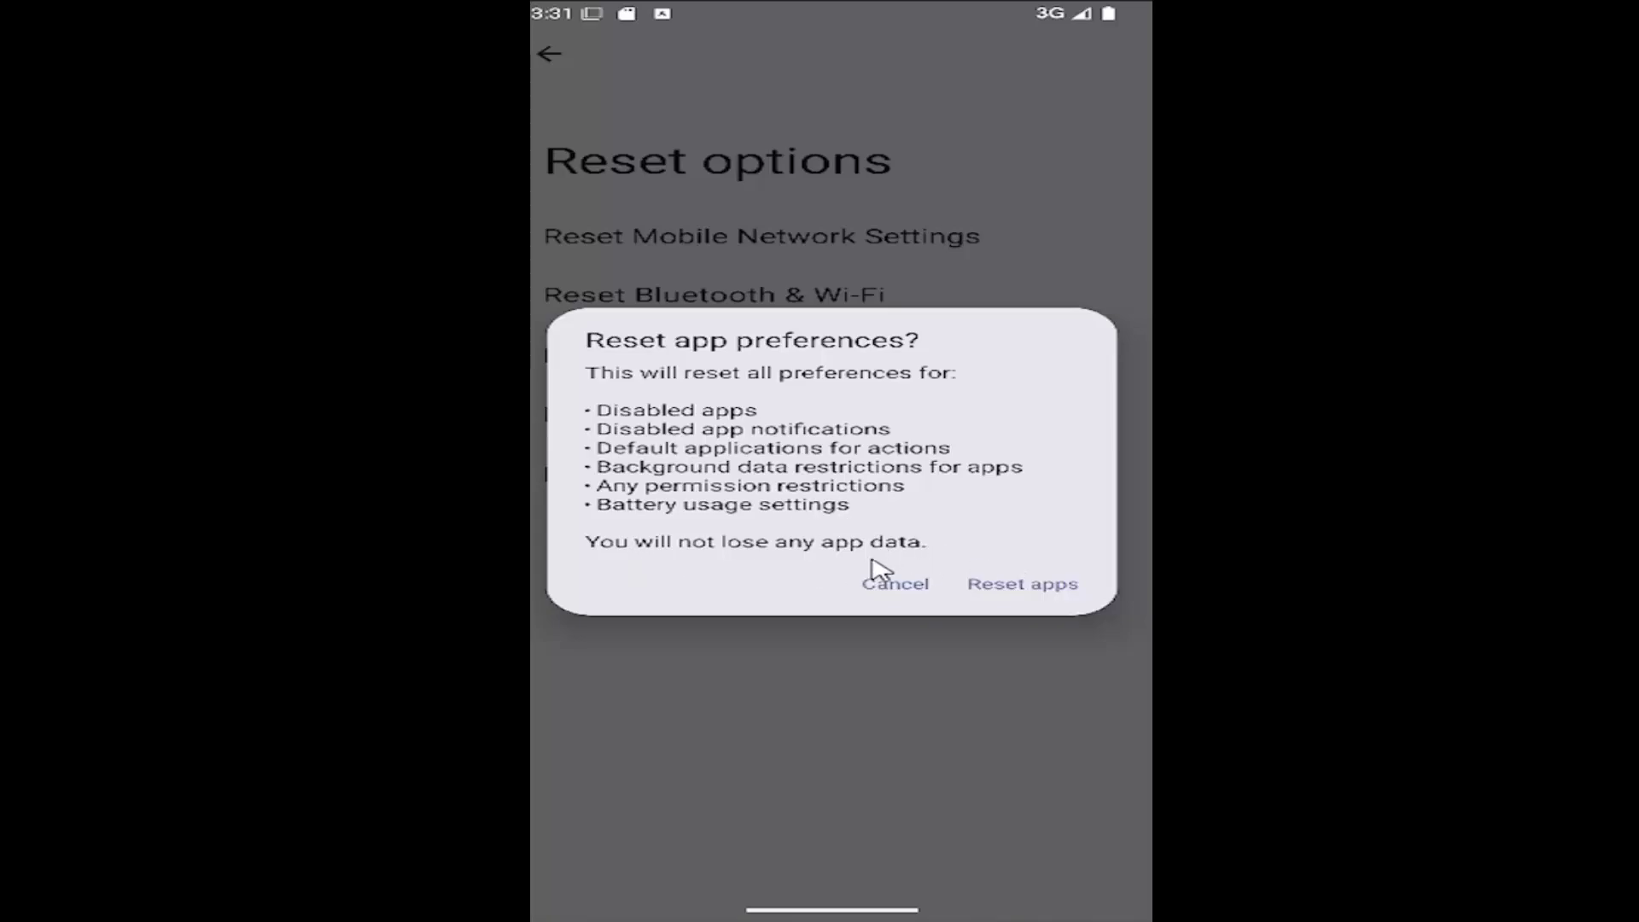
click(1024, 587)
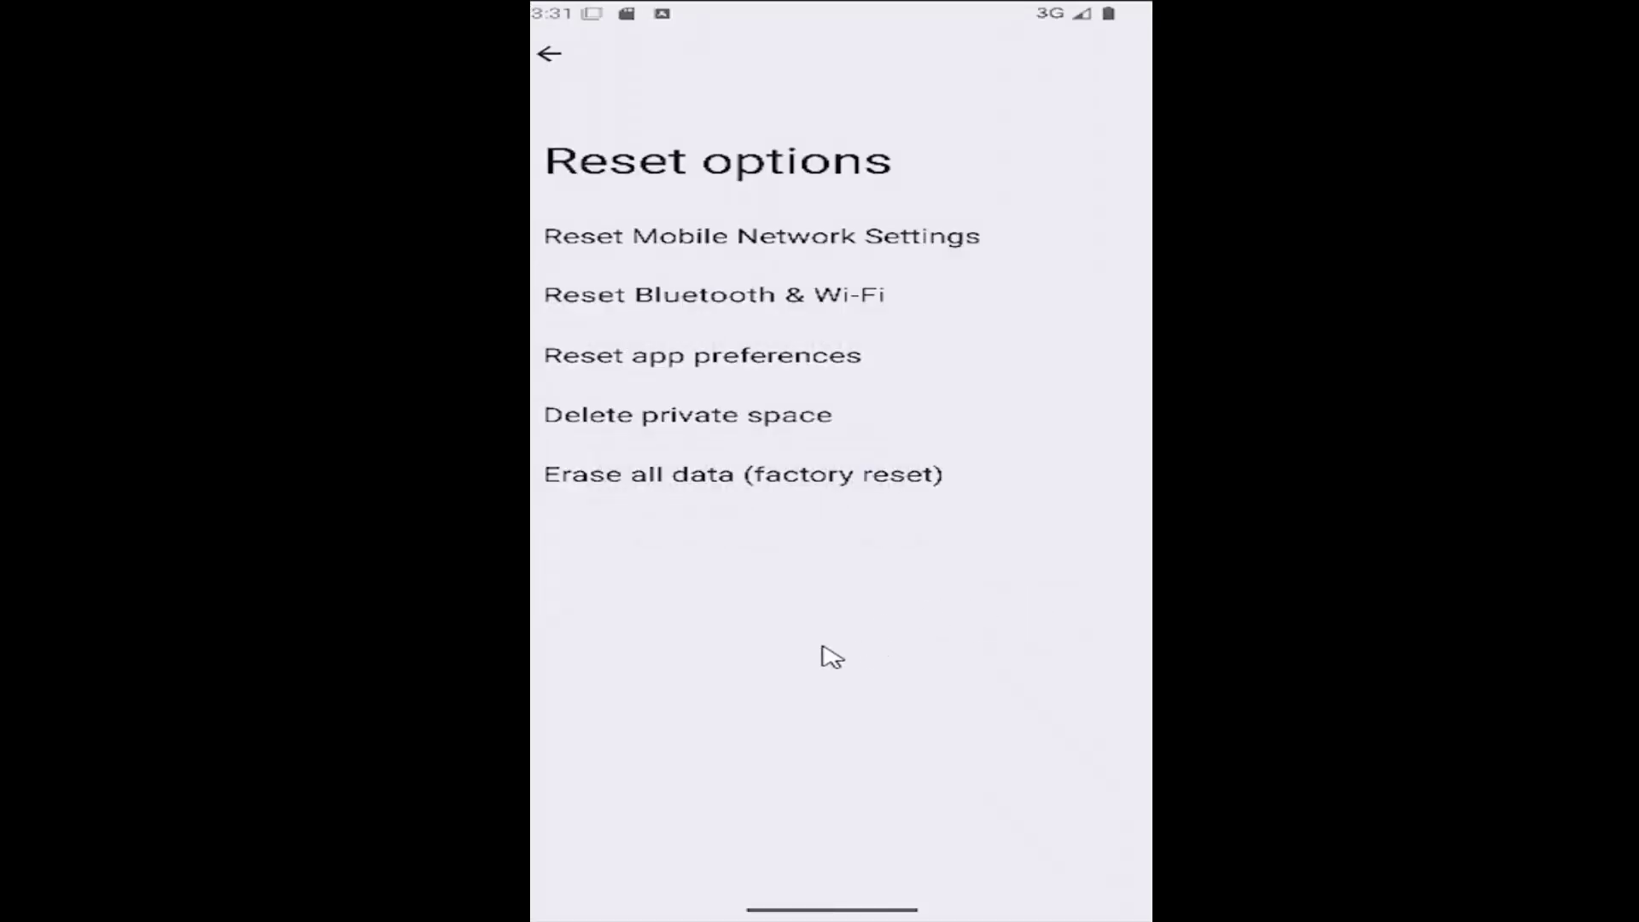
Back out of Reset options and System to exit Settings to the home screen.
key(Escape)
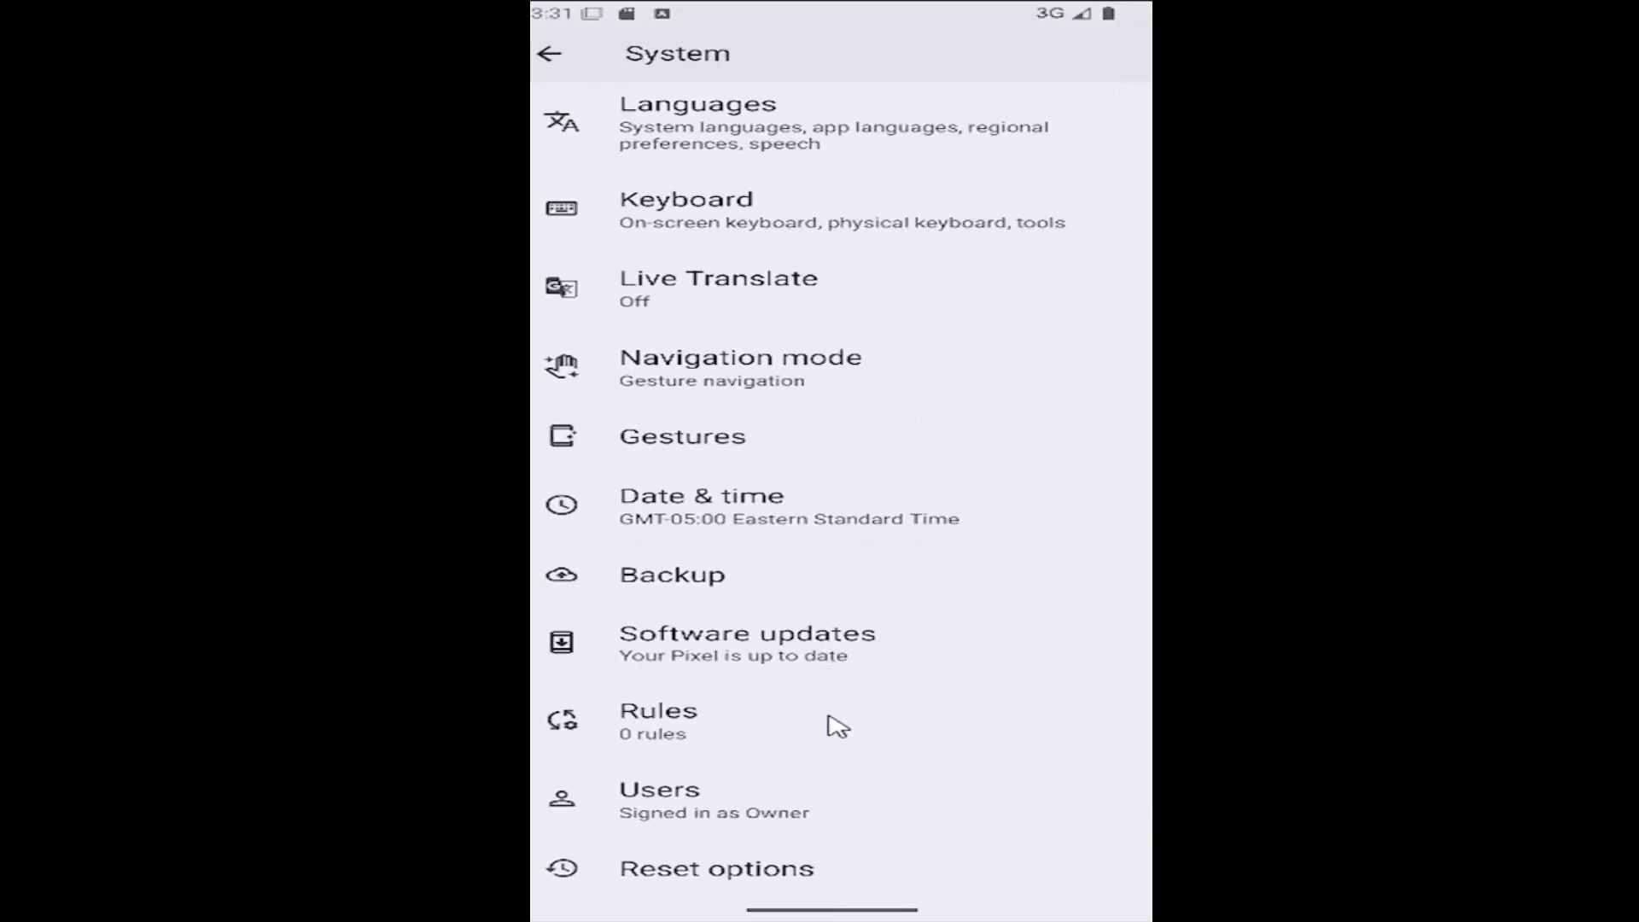
click(721, 887)
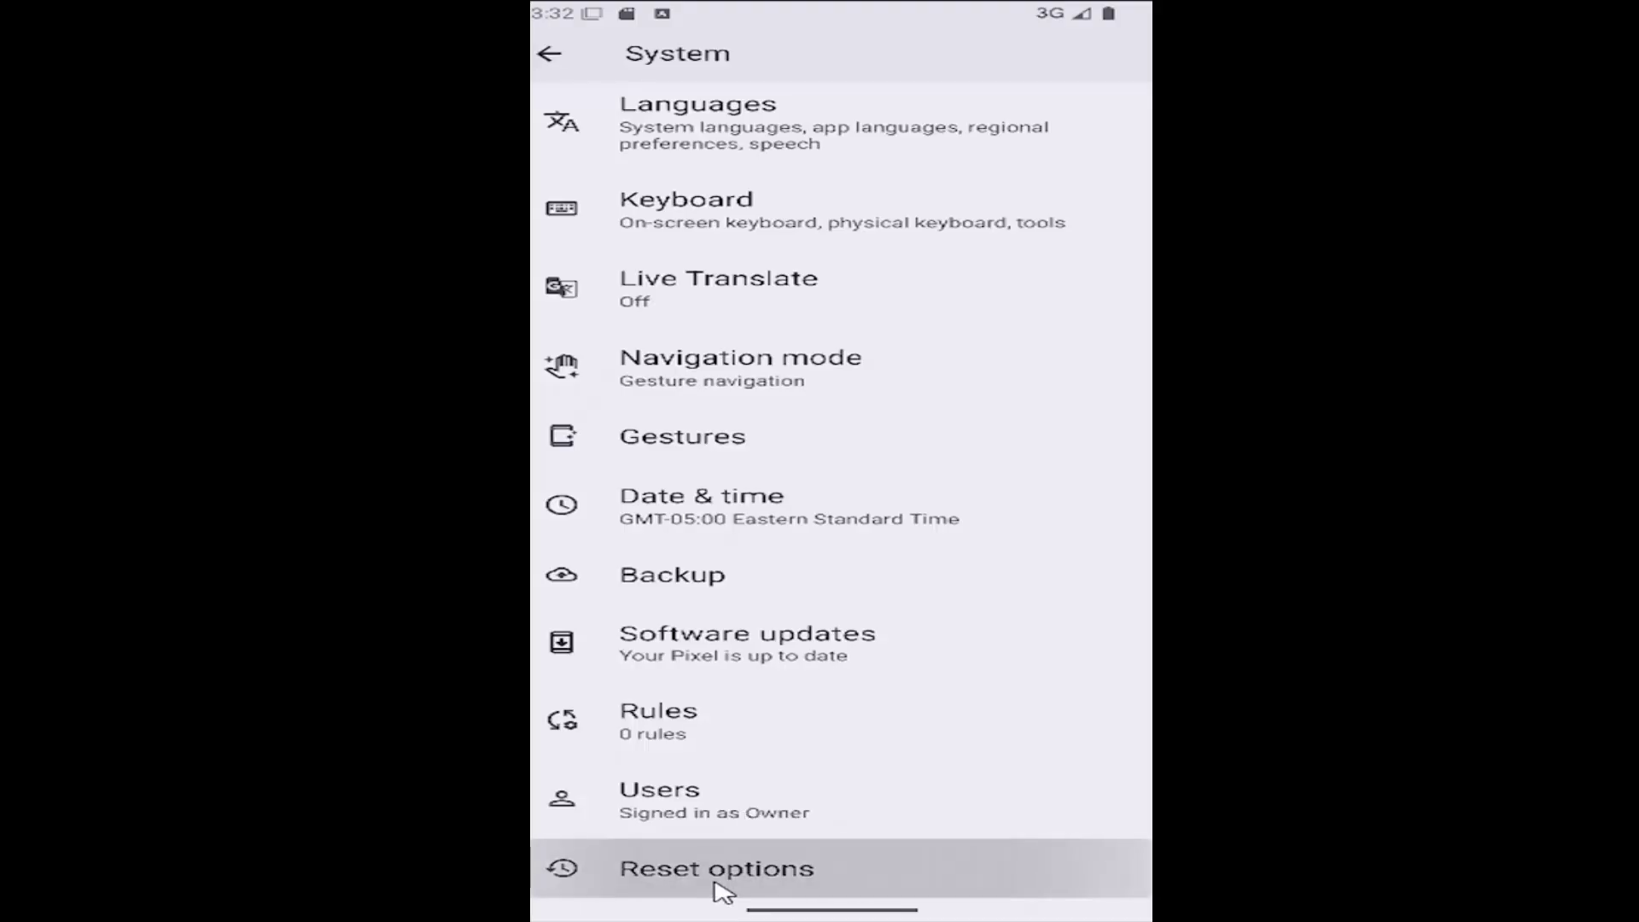
key(Escape)
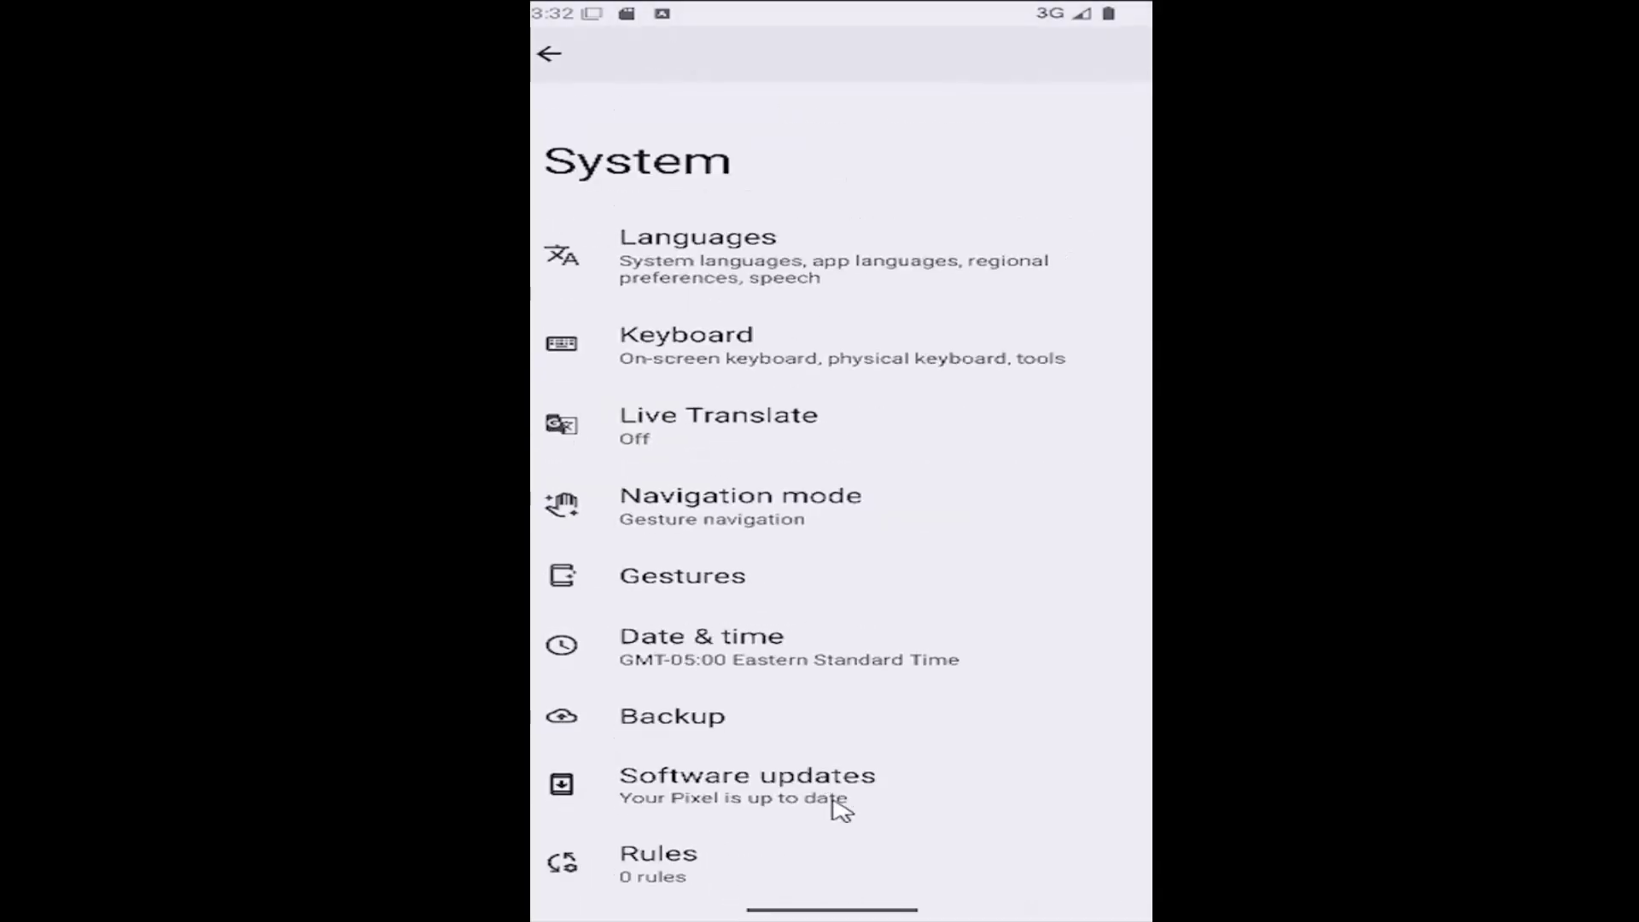
key(Escape)
key(Escape)
key(Escape)
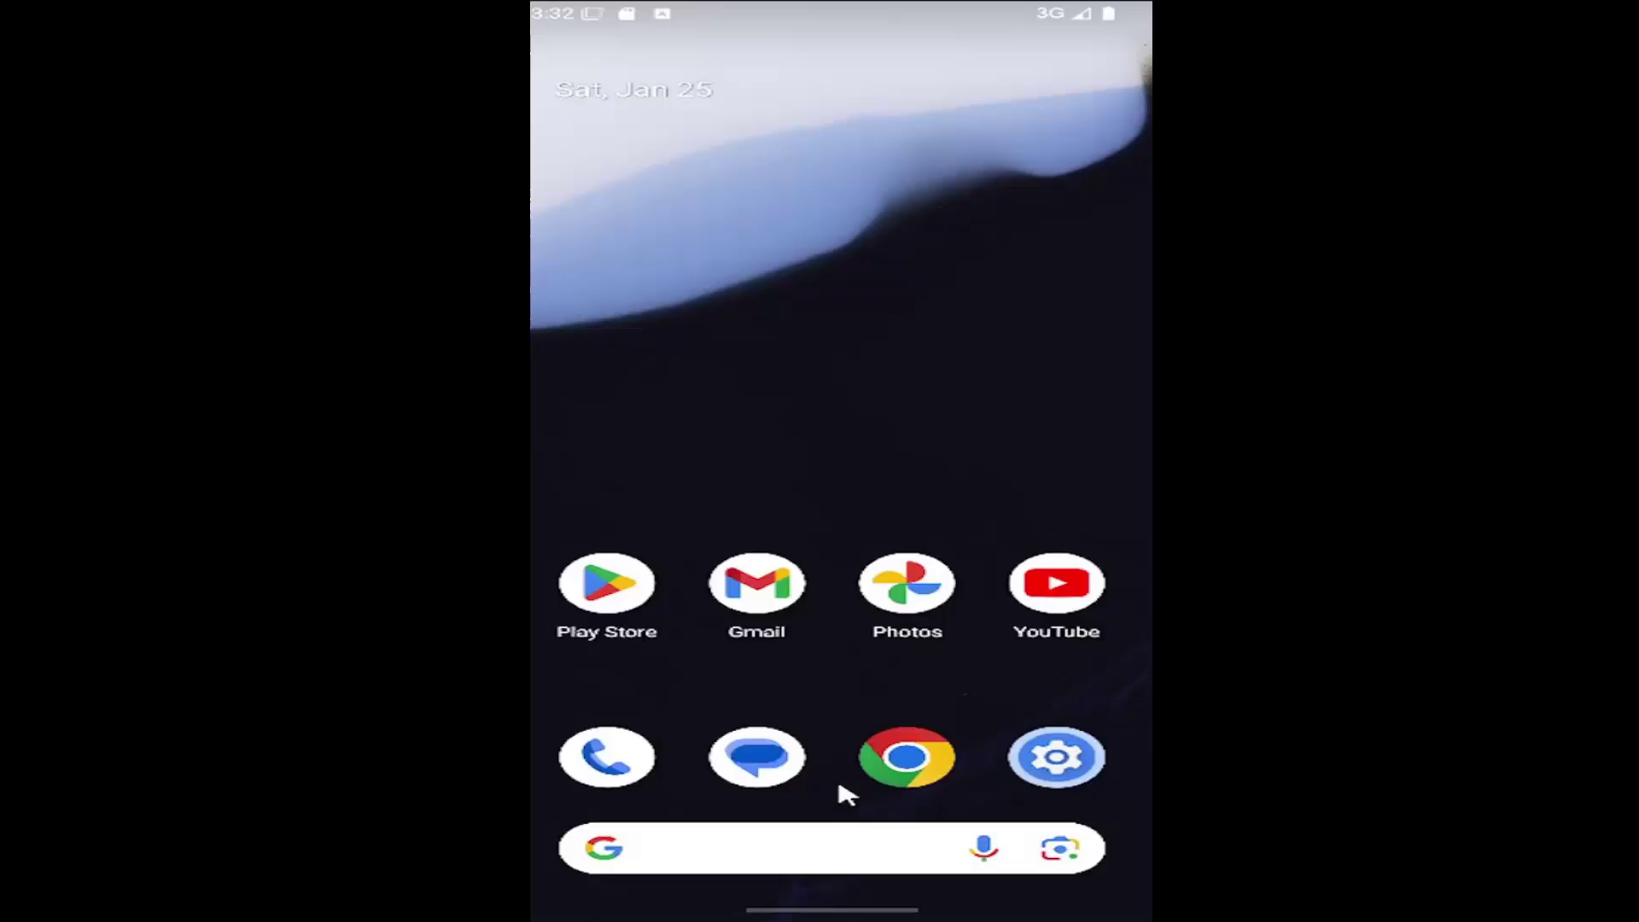